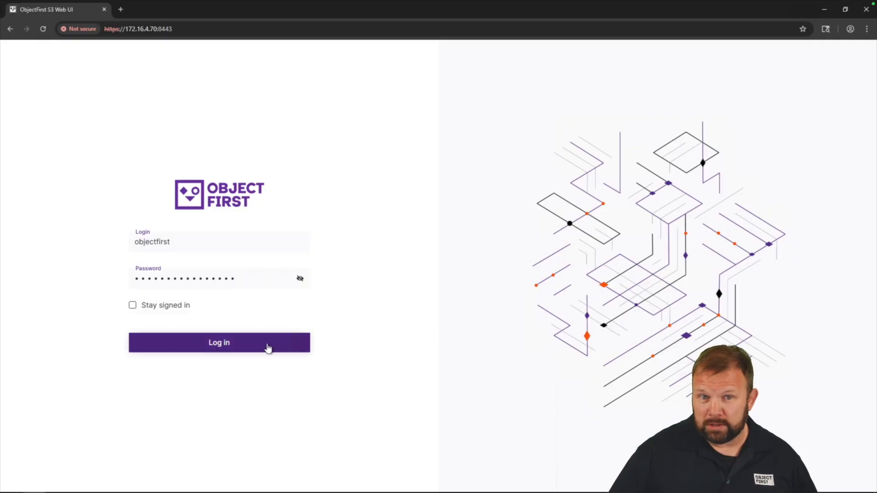
Log in to the cluster's web console and open the Honeypot security settings
click(252, 351)
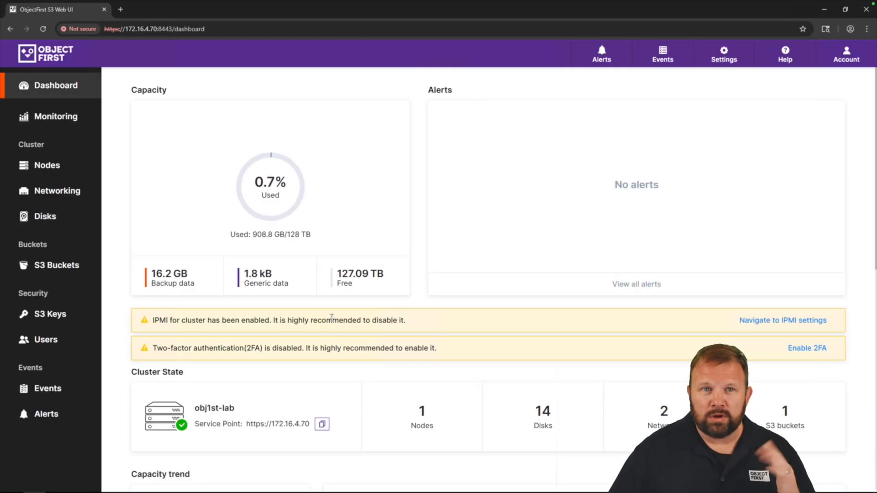
click(727, 61)
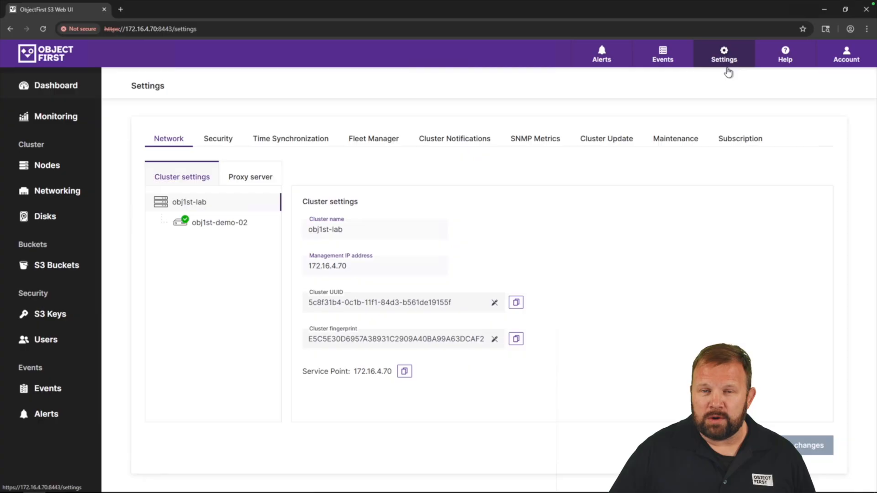
click(223, 143)
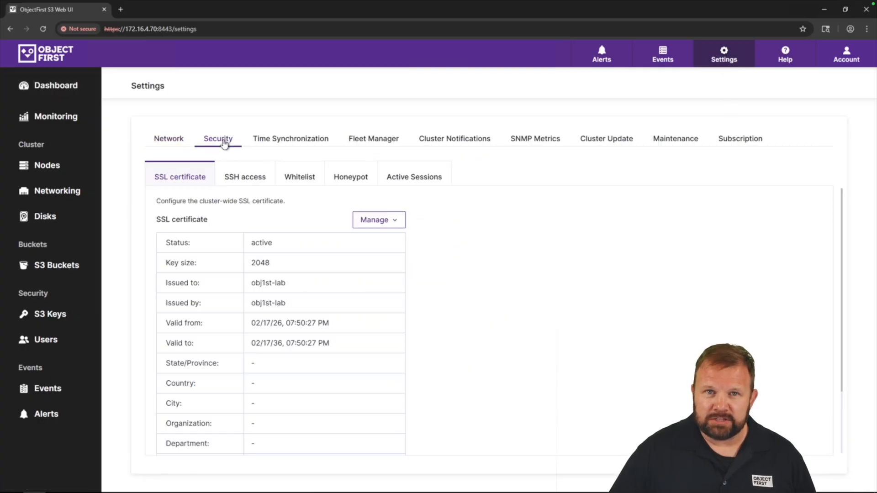
click(353, 182)
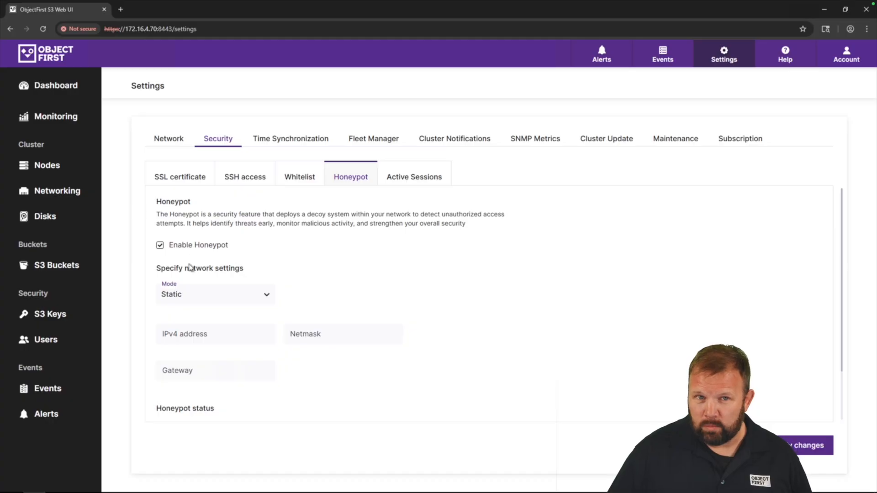
Keep the honeypot's network mode as Static and set its IPv4 address to 172.16.4.64
click(200, 299)
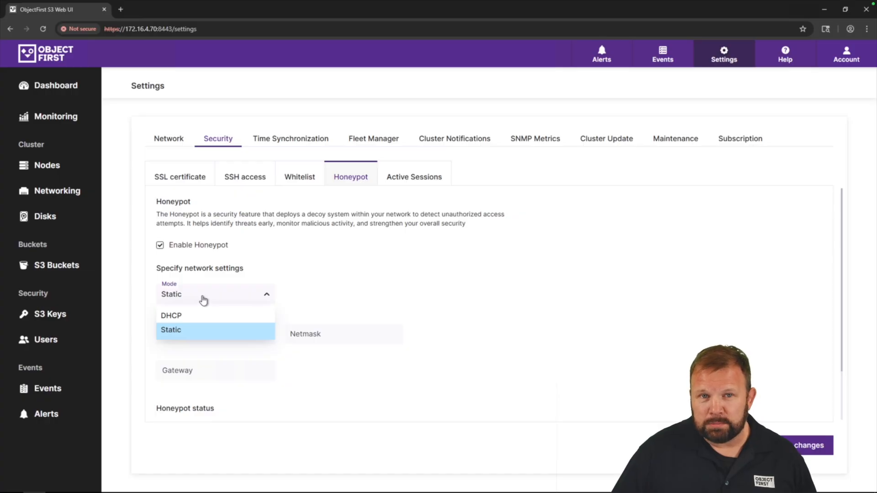
click(204, 300)
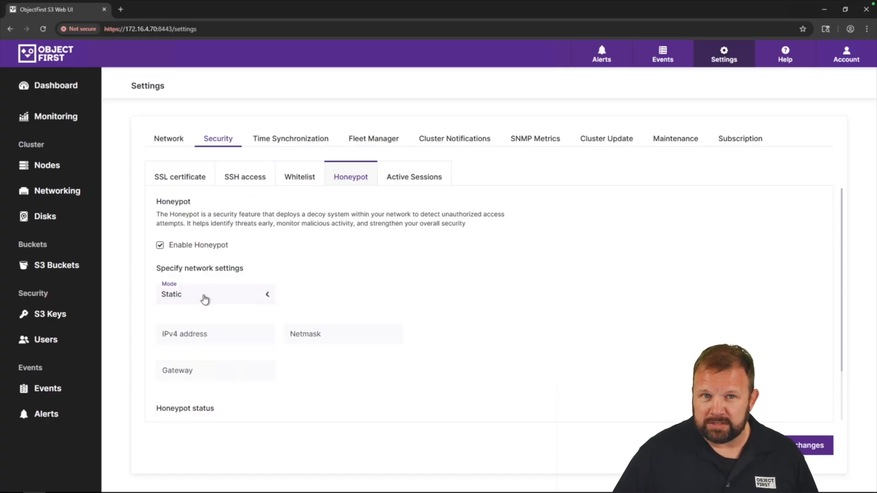
click(205, 334)
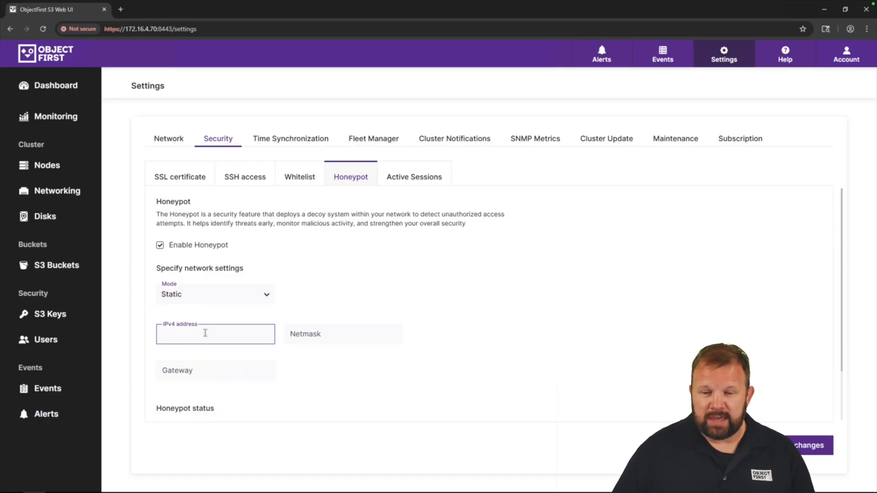
scroll(205, 334, down, 1)
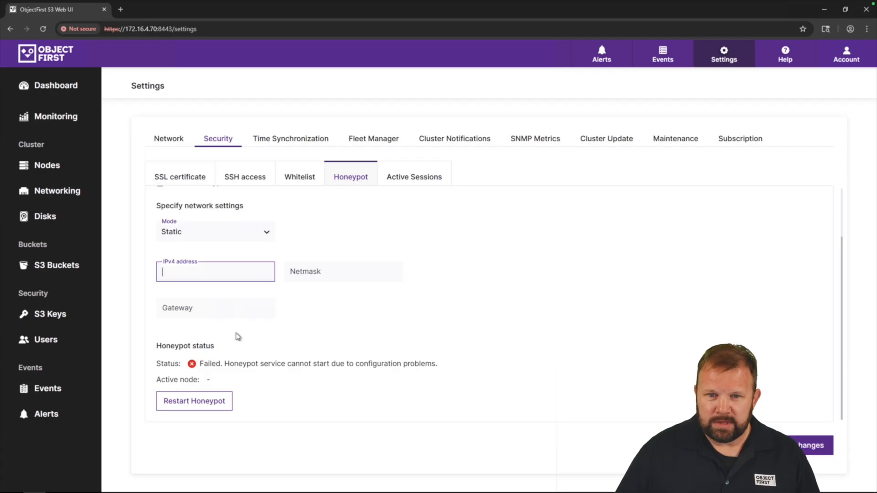
text(172.1)
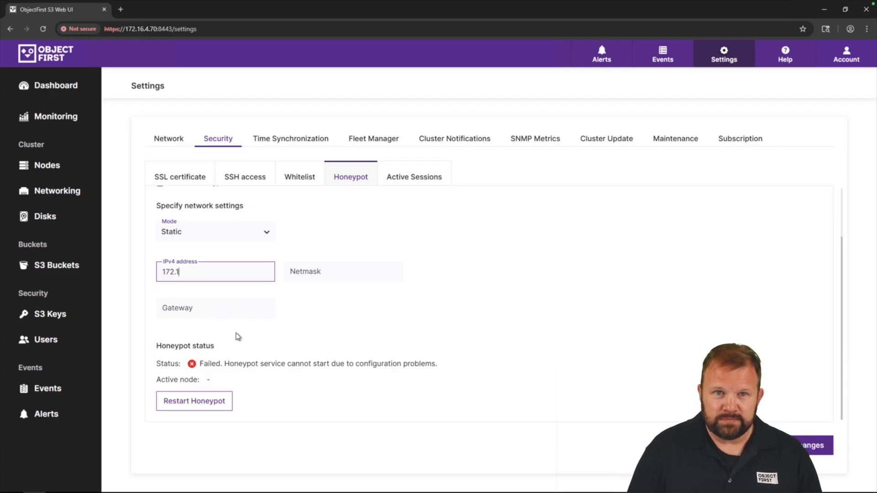
text(6.4.)
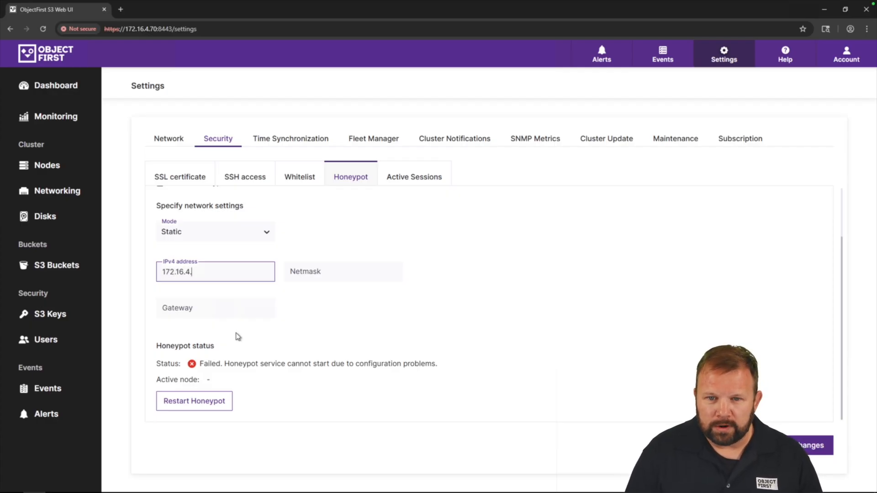
text(64)
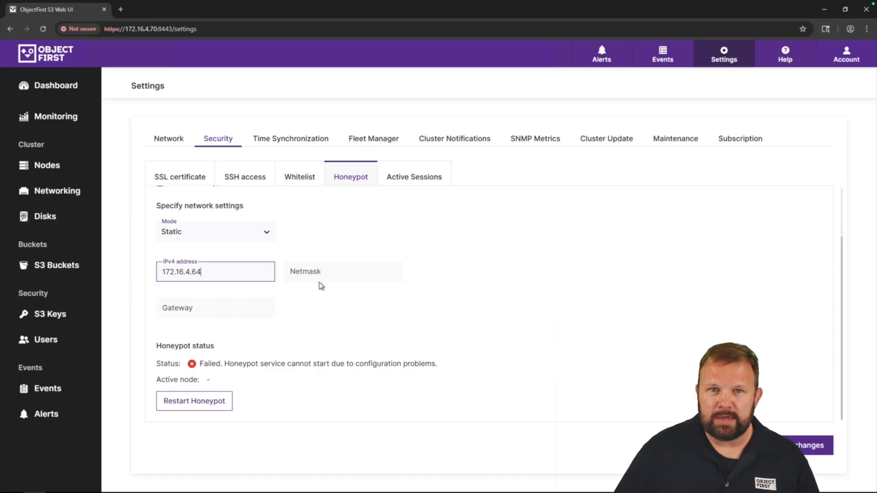
Set the honeypot's netmask to 255.255.255.0 and gateway to 172.16.4.1, and save the changes
click(332, 270)
text(255.)
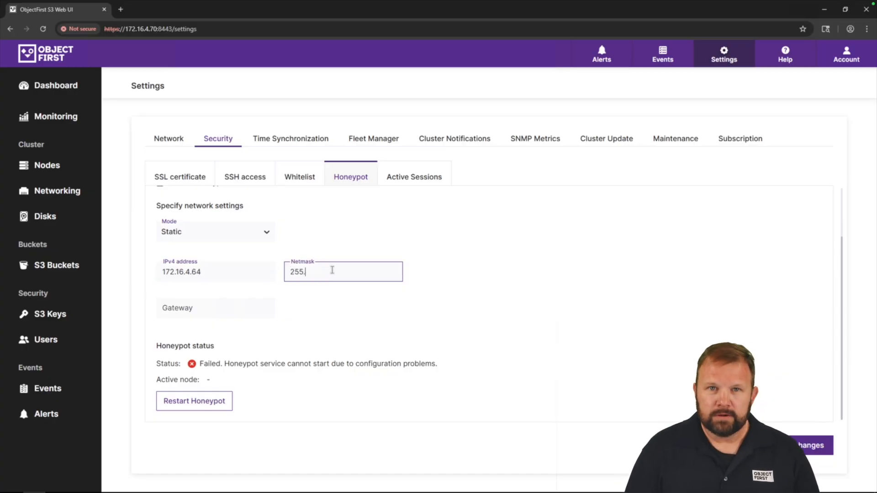
text(255.255.0)
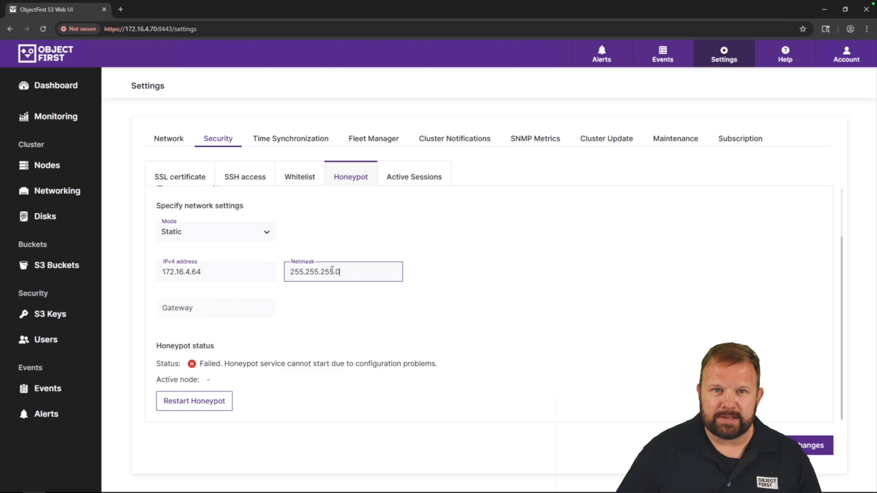
click(218, 306)
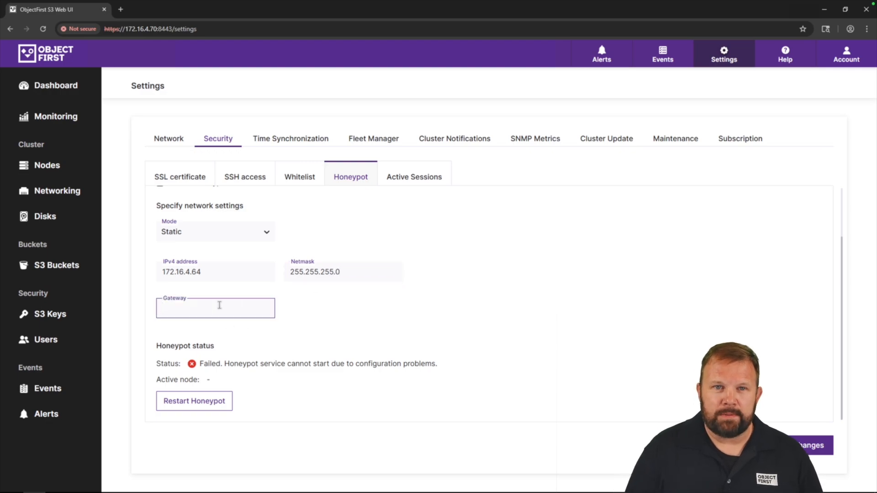
text(172.16.4.1)
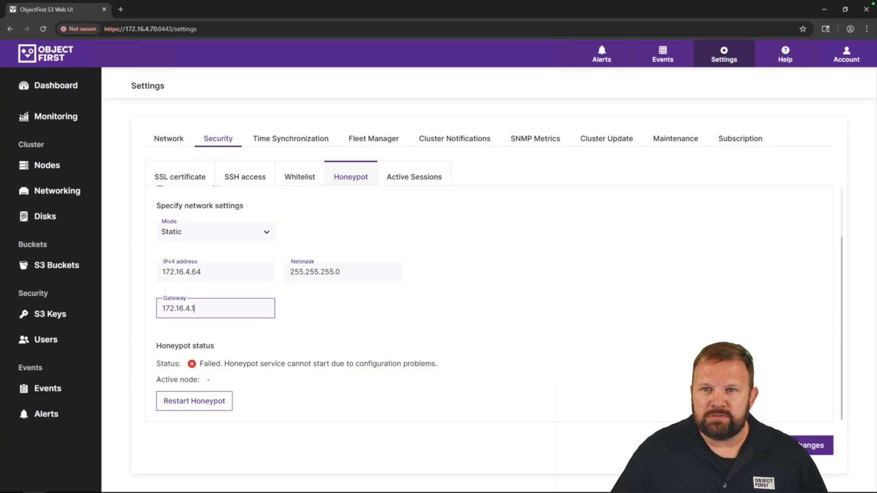
click(816, 445)
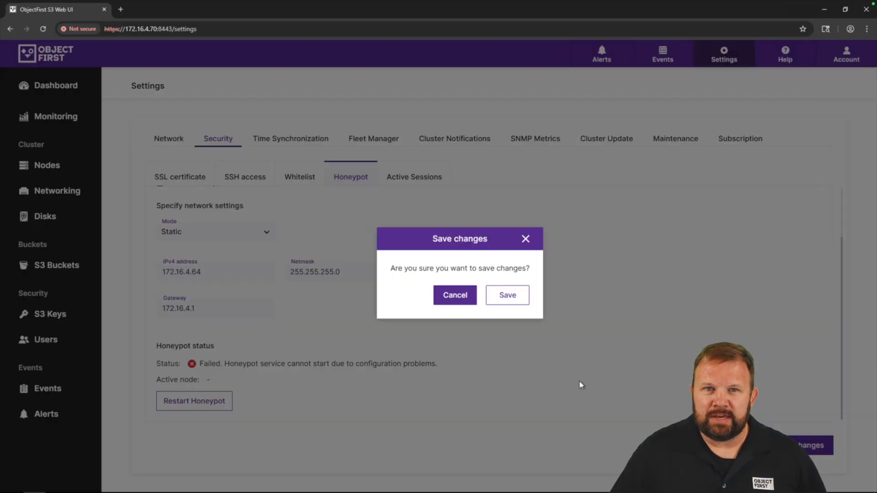
click(505, 296)
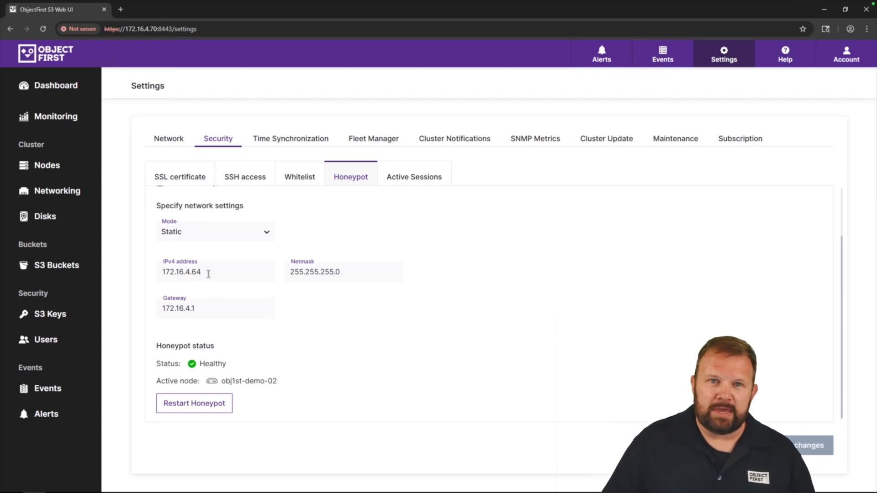
Copy the honeypot's IPv4 address and switch to the Remote Desktop Connection app
drag(207, 273, 150, 275)
key(ctrl+c)
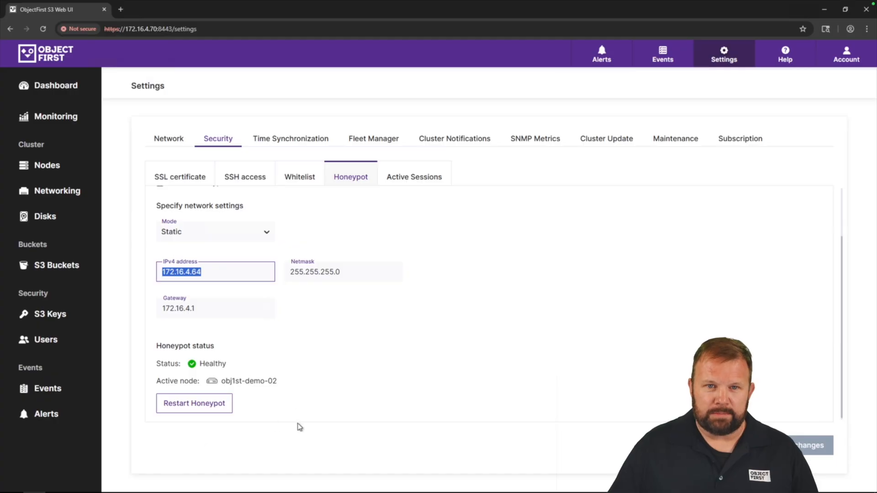
mouse_move(292, 492)
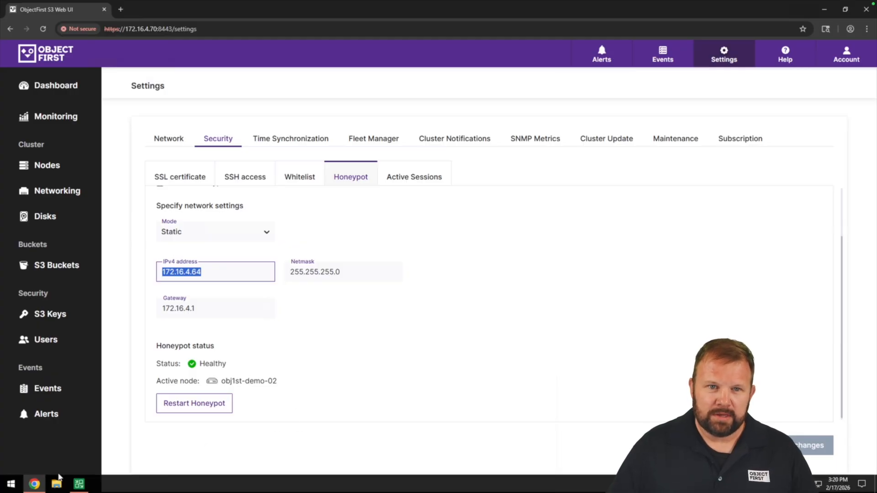
click(10, 484)
text(remote desktop)
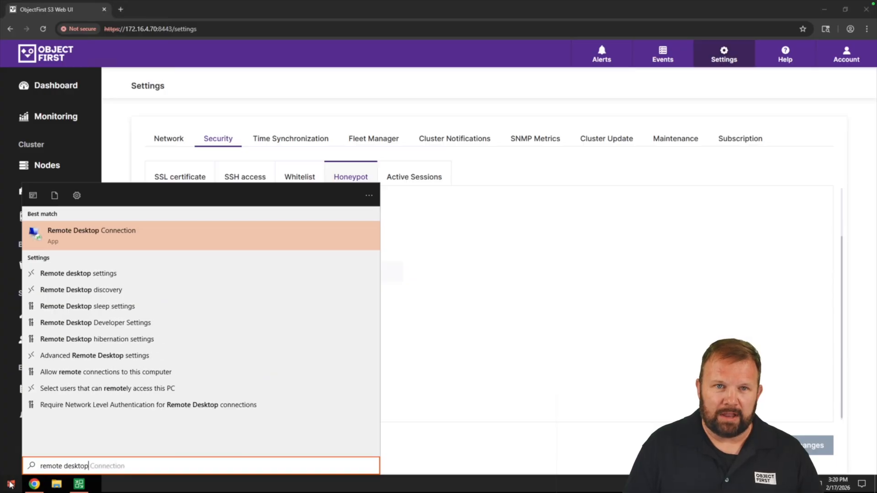
key(Return)
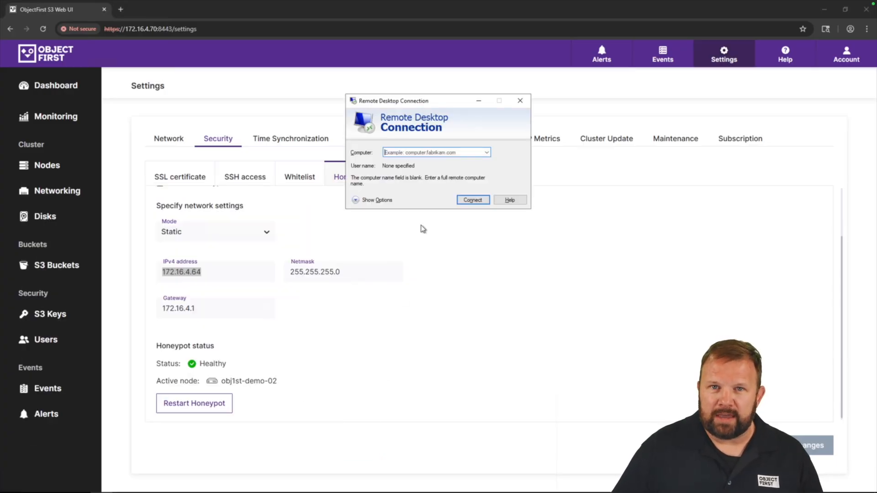
Attempt a remote desktop connection to the honeypot at 172.16.4.64, cancelling it and closing the connection window
click(423, 153)
key(ctrl+v)
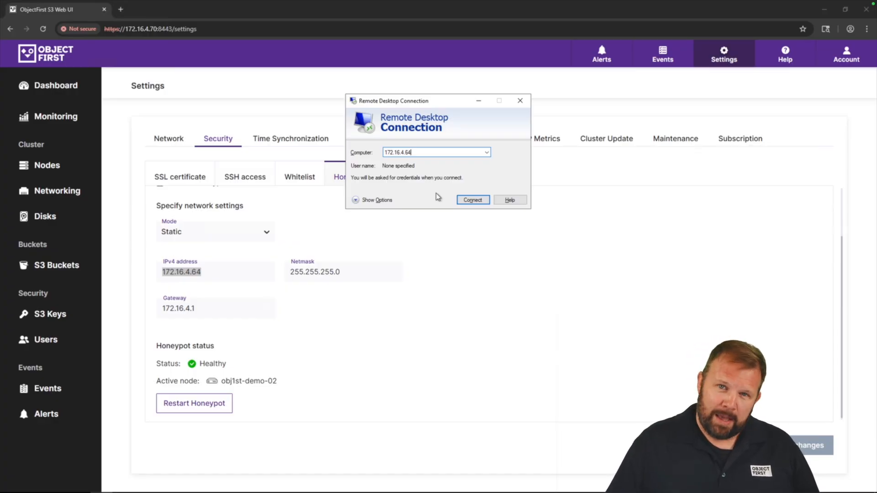
click(473, 202)
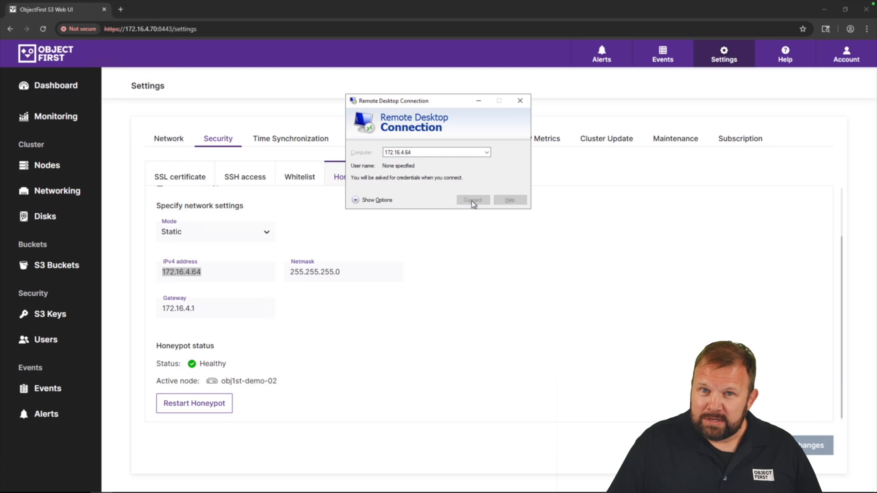
click(470, 195)
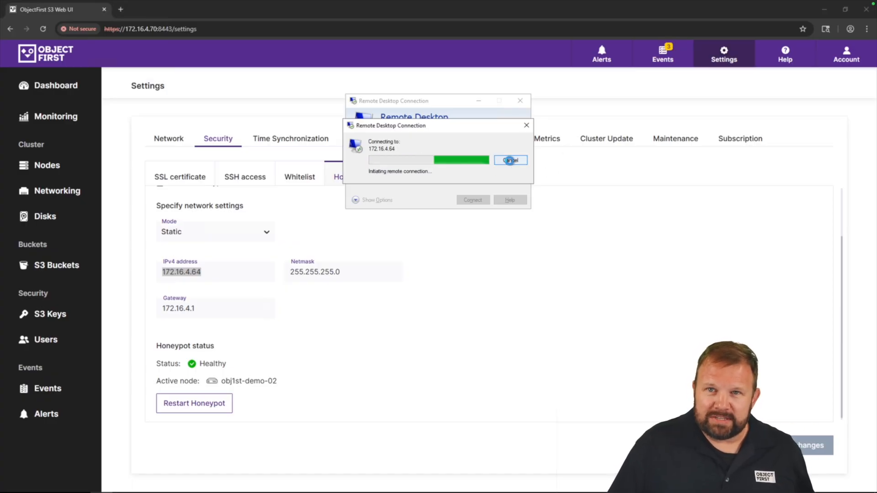
click(511, 160)
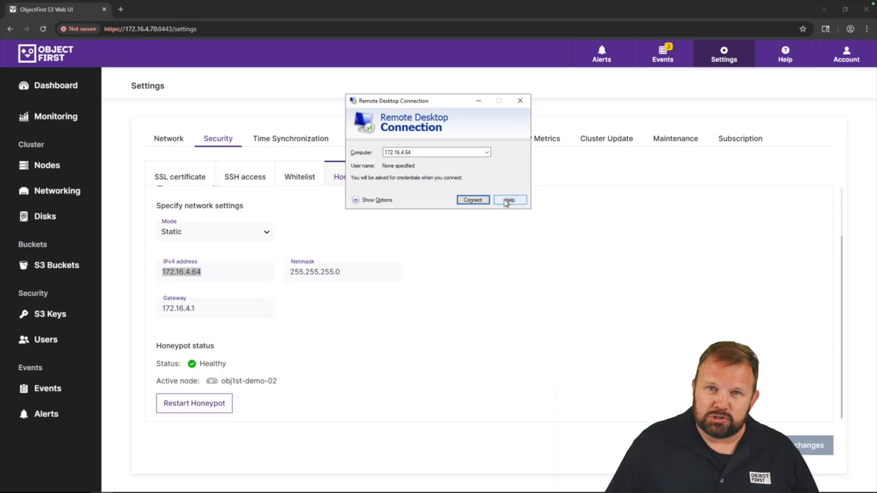
click(520, 100)
Examine the recent event notifications for suspicious activity reported by the honeypot
click(663, 54)
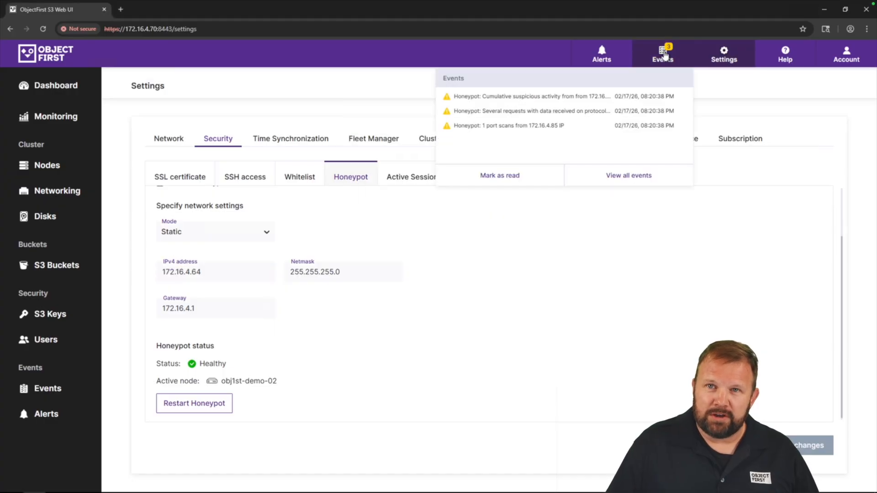